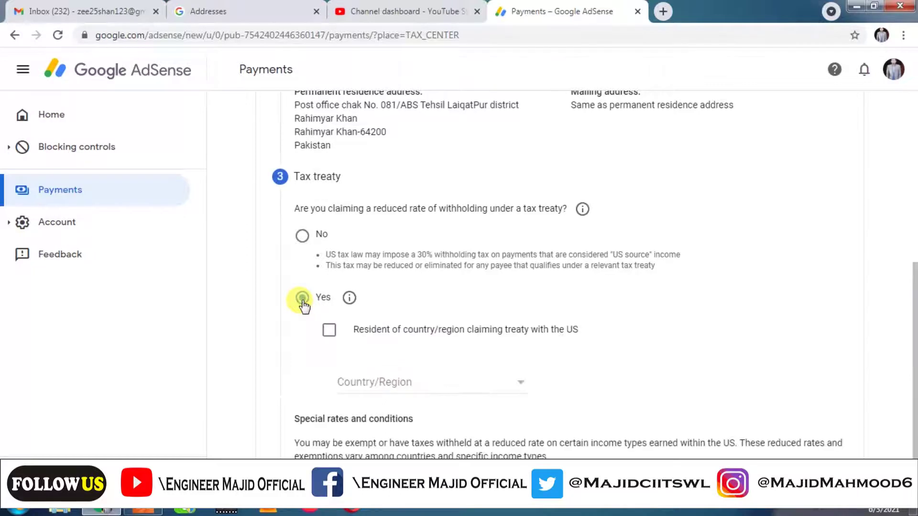
Step: Declare residency in a country claiming a tax treaty with the US and select Pakistan as the country/region
{"action": "left_click", "coordinate": [330, 331]}
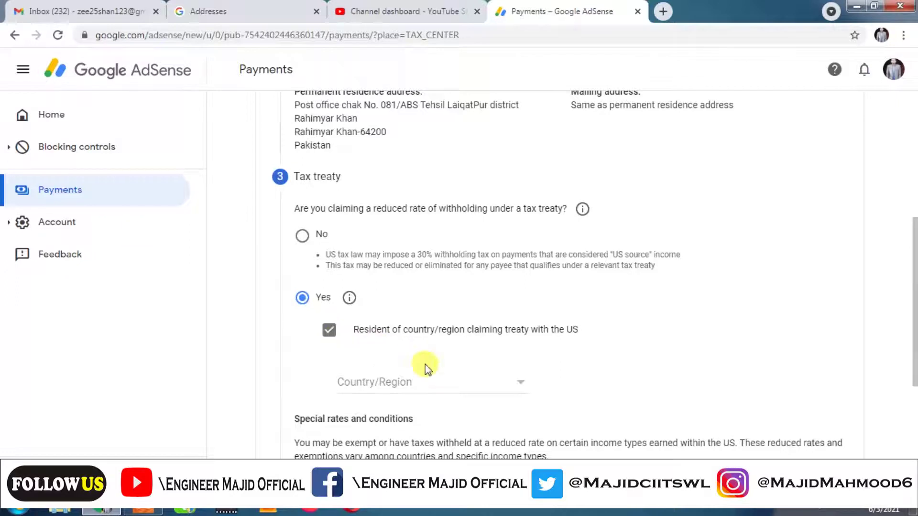
{"action": "left_click", "coordinate": [514, 388]}
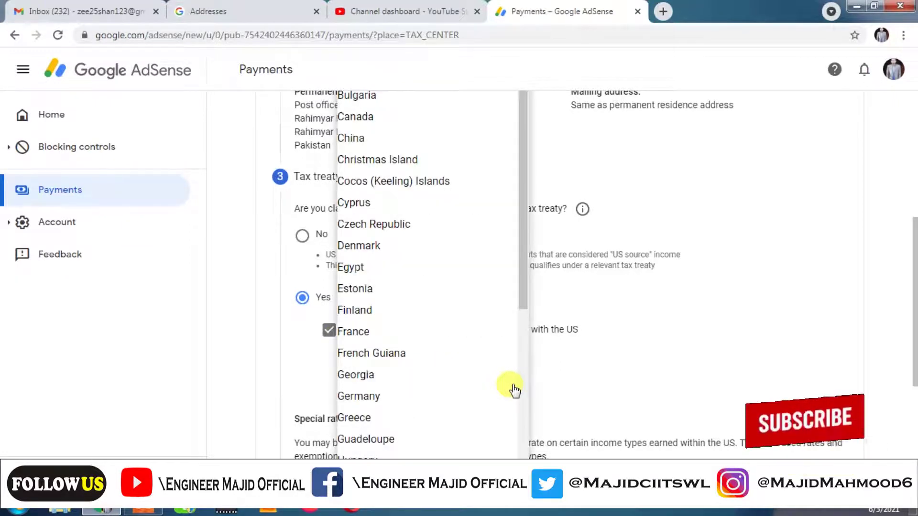
{"action": "type", "text": "p"}
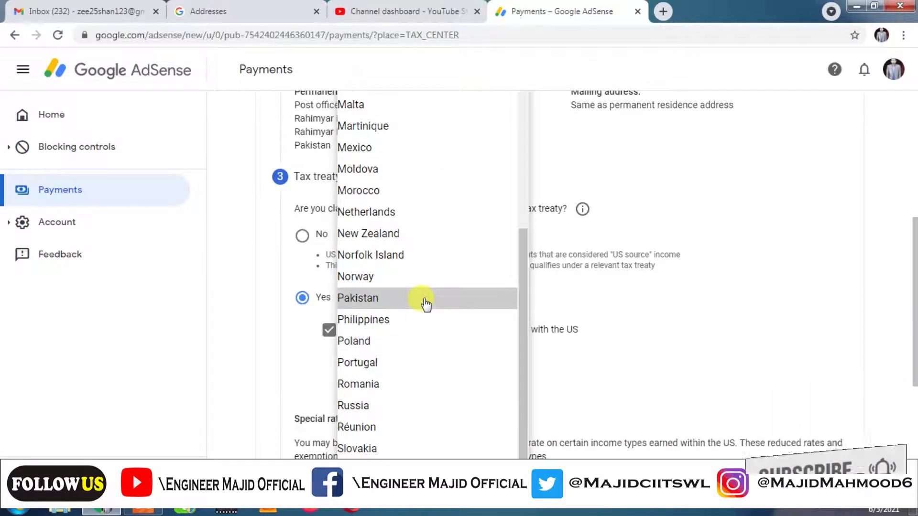
{"action": "left_click", "coordinate": [608, 344]}
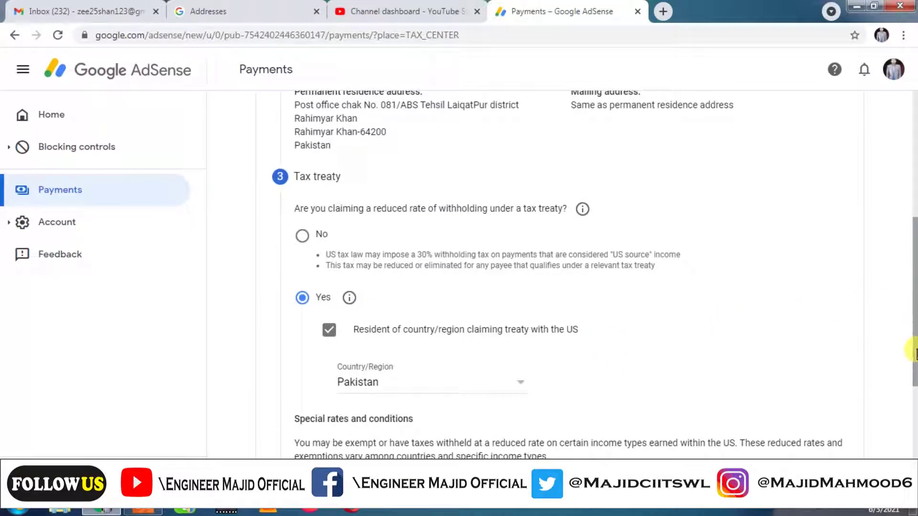
Step: Claim Services income under Article 3 and paragraph 2 at the 0% reduced treaty rate, and confirm the treaty terms are met
{"action": "left_click_drag", "start_coordinate": [914, 354], "coordinate": [914, 431]}
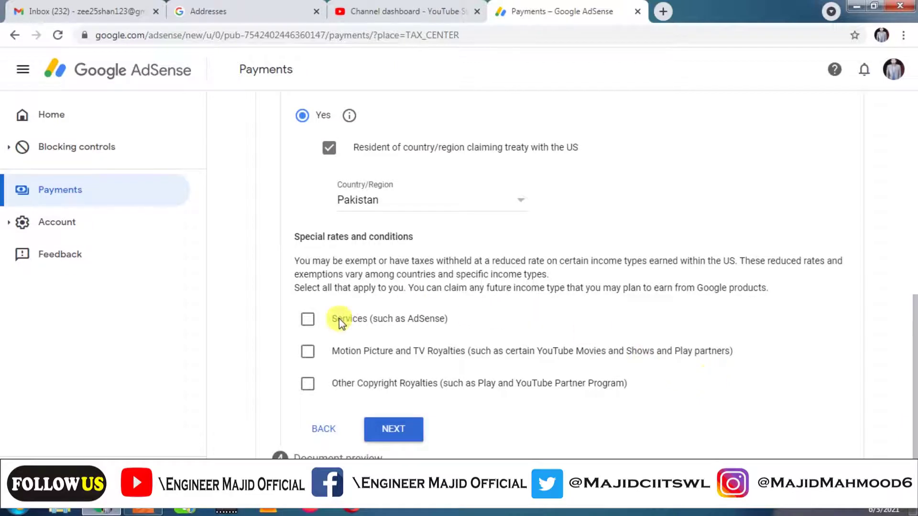
{"action": "left_click", "coordinate": [307, 322]}
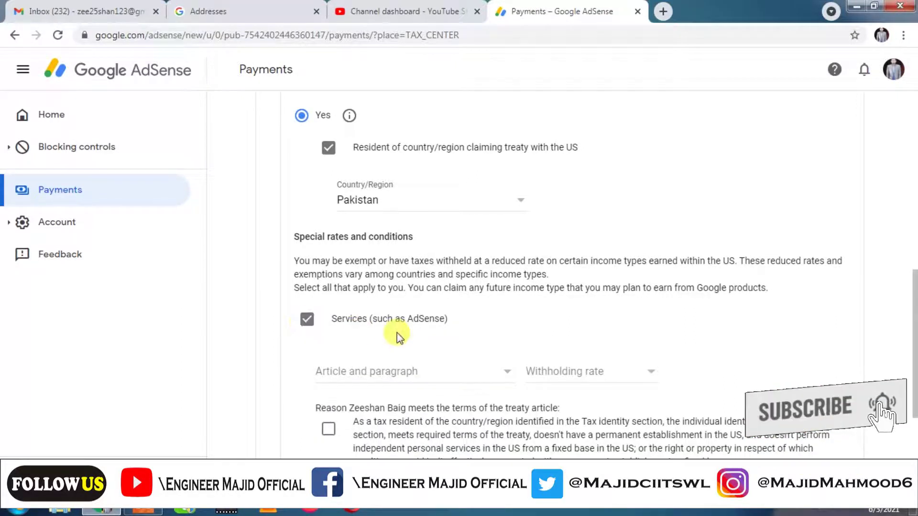
{"action": "scroll", "coordinate": [907, 375], "scroll_direction": "down", "scroll_amount": 3}
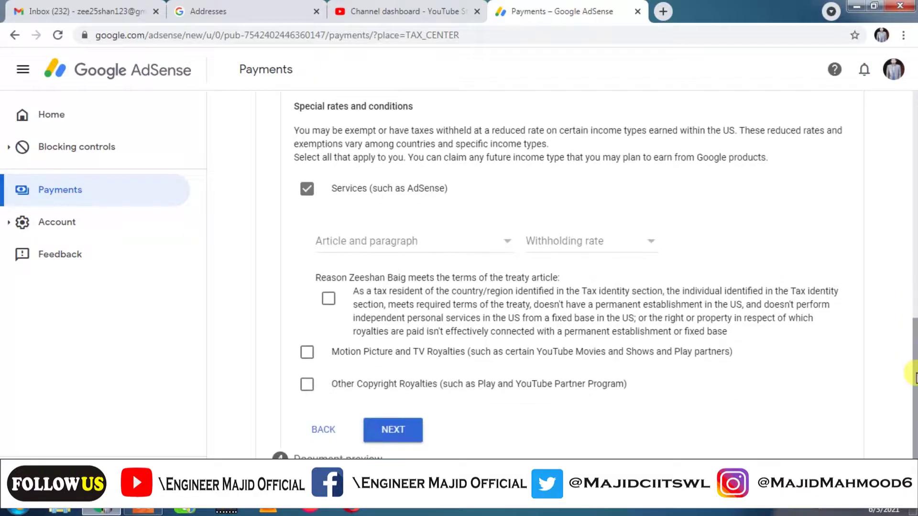
{"action": "left_click", "coordinate": [458, 249]}
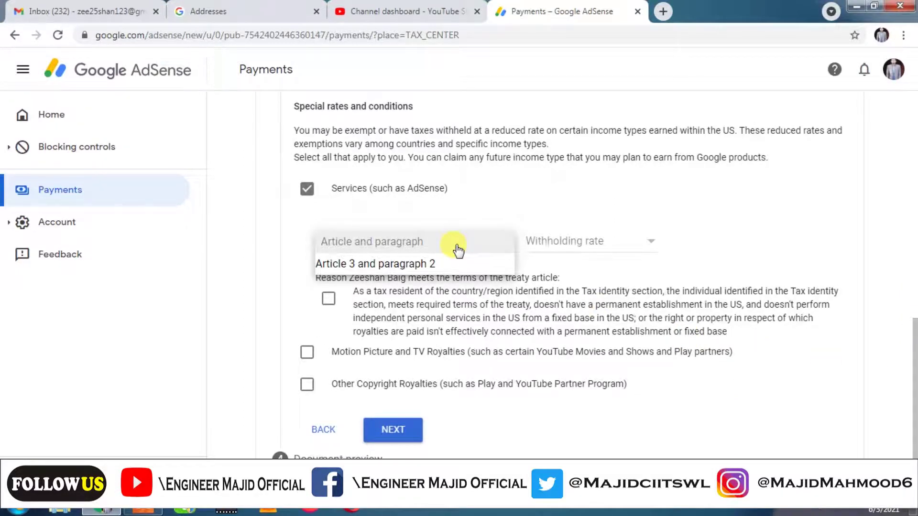
{"action": "left_click", "coordinate": [458, 265]}
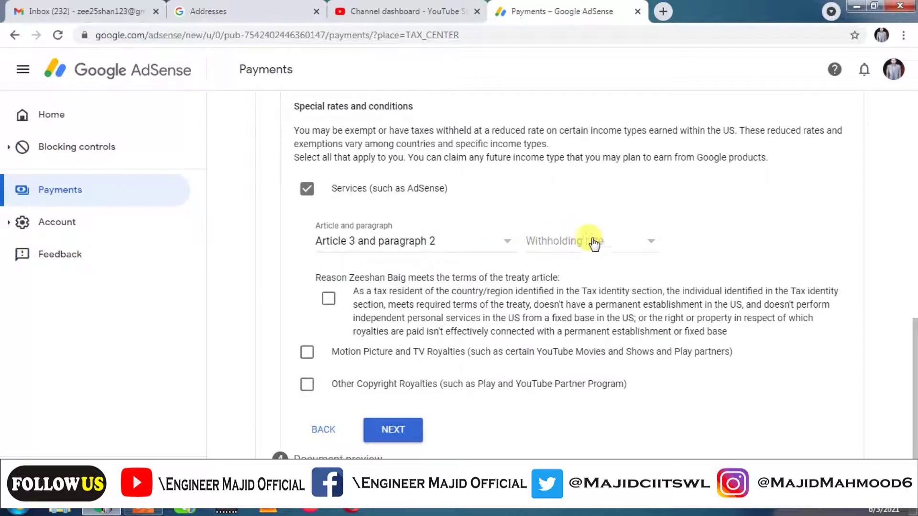
{"action": "left_click", "coordinate": [606, 247]}
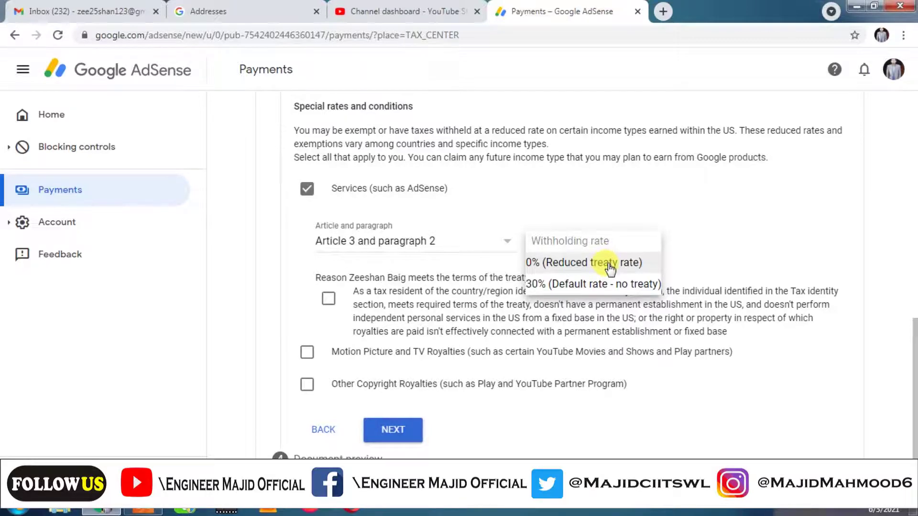
{"action": "left_click", "coordinate": [610, 267]}
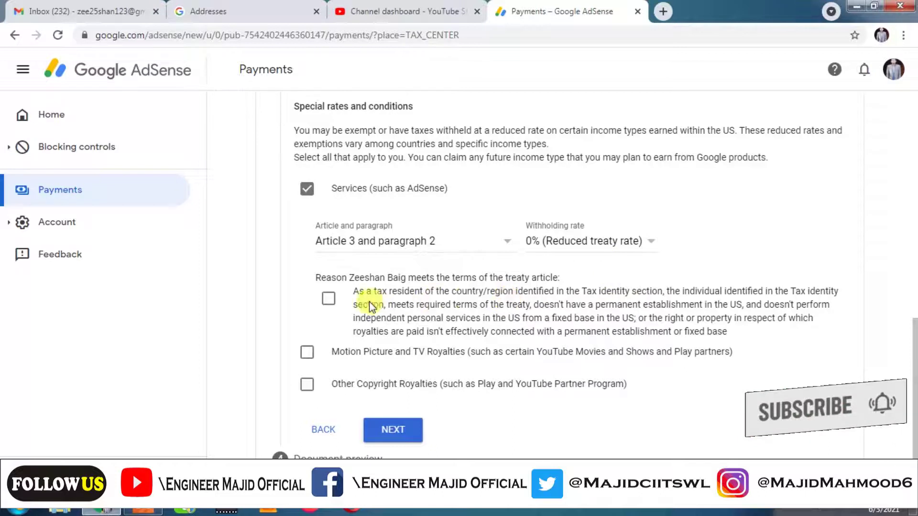
{"action": "left_click", "coordinate": [328, 299]}
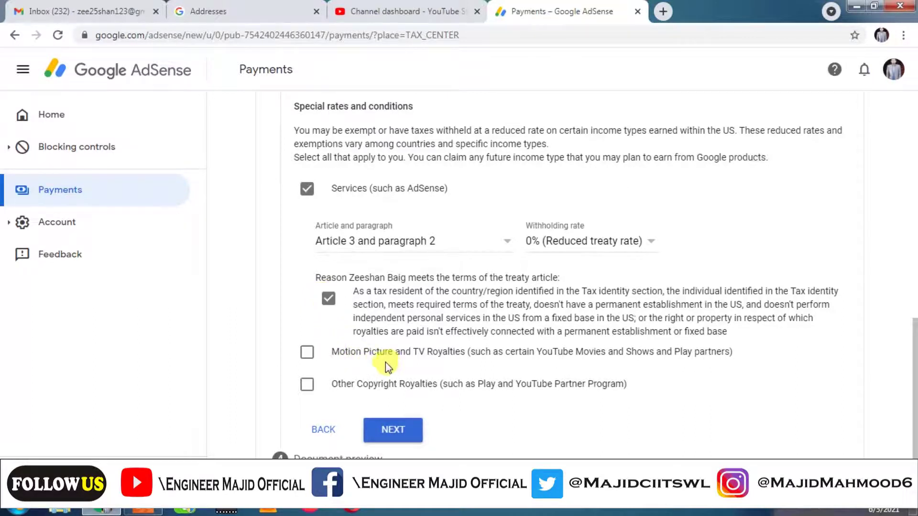
Step: Add Motion Picture and TV Royalties with no treaty for this income type at the 30% default rate, and confirm the reason statement
{"action": "left_click", "coordinate": [308, 354]}
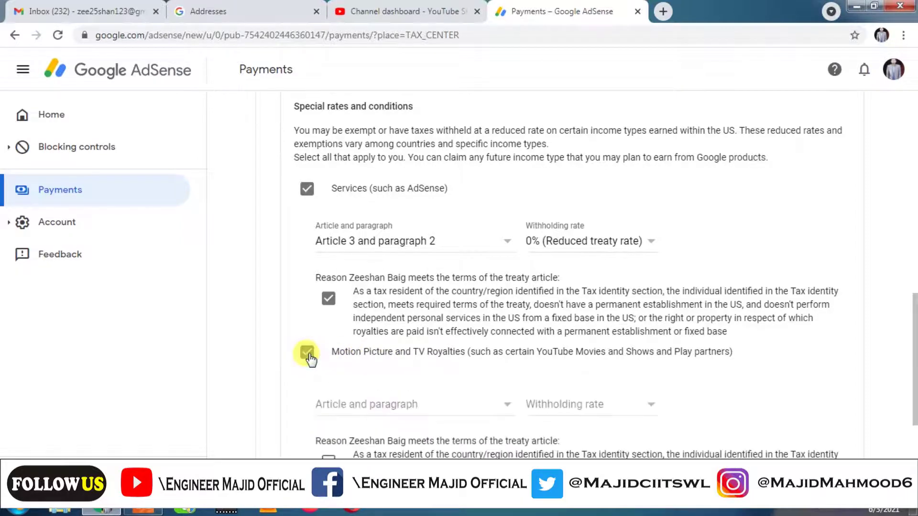
{"action": "left_click", "coordinate": [458, 410]}
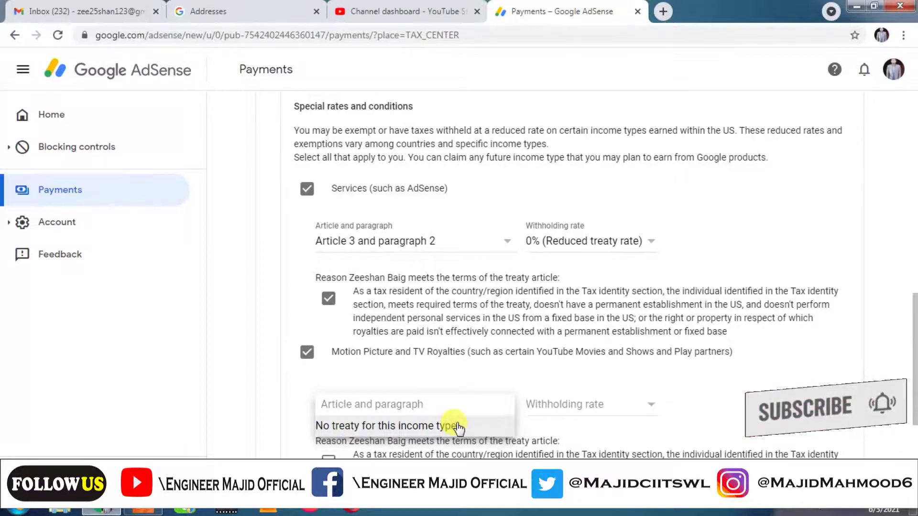
{"action": "left_click", "coordinate": [457, 425]}
{"action": "left_click", "coordinate": [596, 403]}
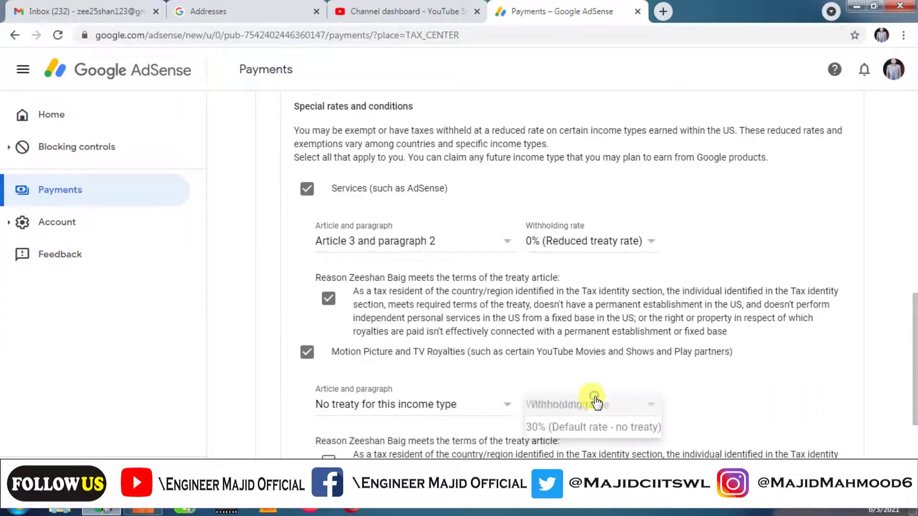
{"action": "left_click", "coordinate": [625, 427]}
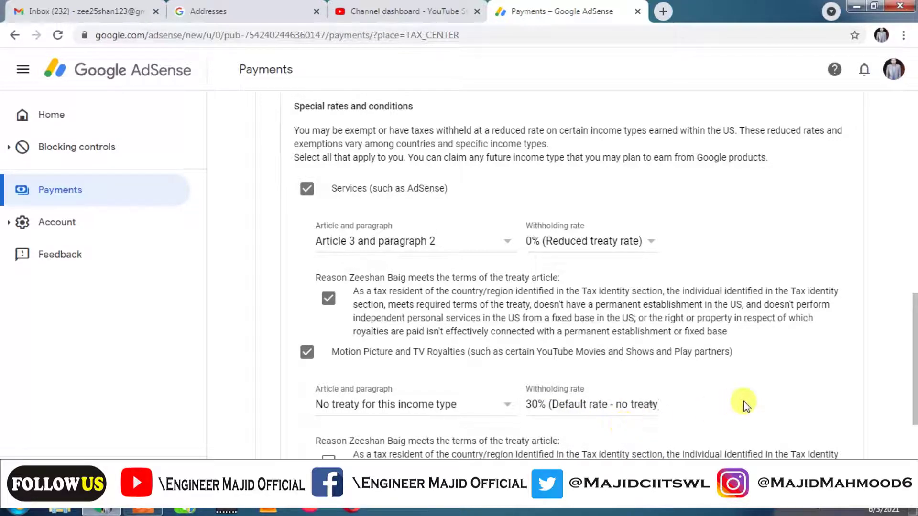
{"action": "left_click_drag", "start_coordinate": [915, 358], "coordinate": [916, 427]}
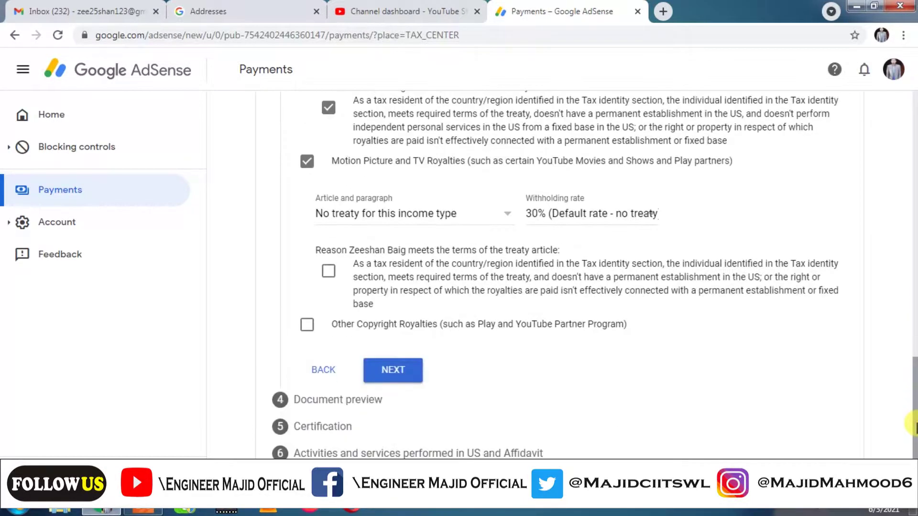
{"action": "left_click", "coordinate": [330, 273]}
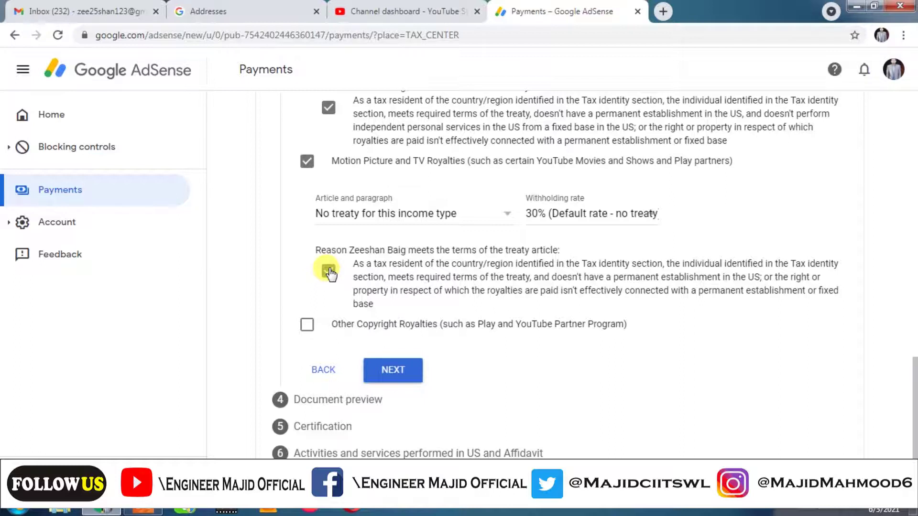
Step: Claim Other Copyright Royalties under Article 8 and paragraph 1 at the 0% reduced treaty rate, and confirm the treaty terms are met
{"action": "left_click", "coordinate": [308, 326]}
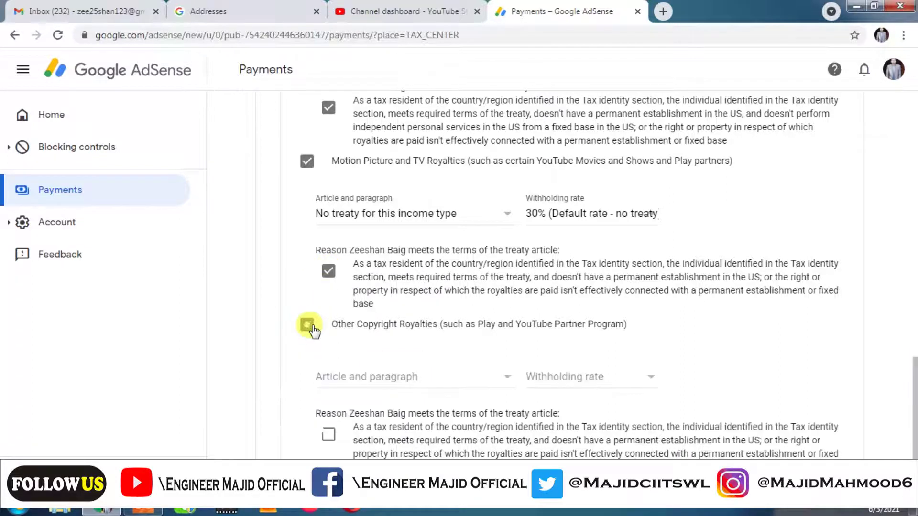
{"action": "left_click", "coordinate": [498, 381]}
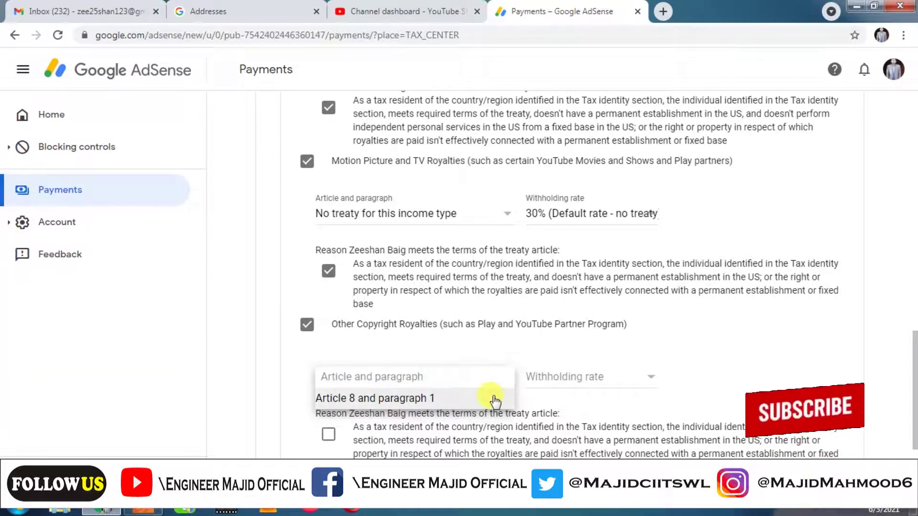
{"action": "left_click", "coordinate": [493, 399]}
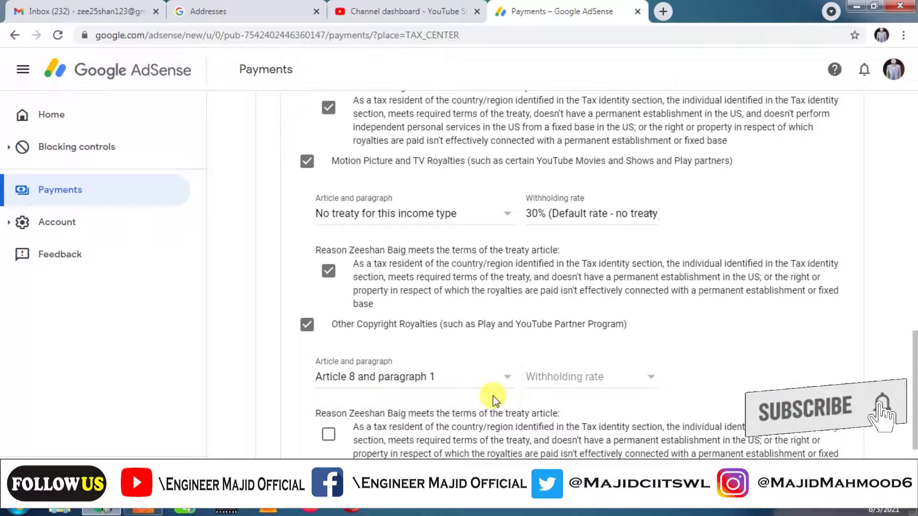
{"action": "left_click", "coordinate": [588, 378]}
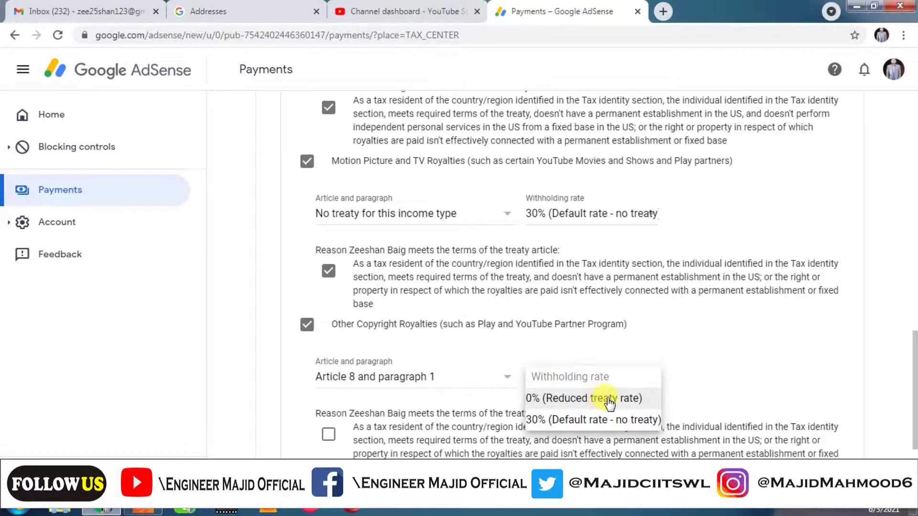
{"action": "left_click", "coordinate": [608, 399]}
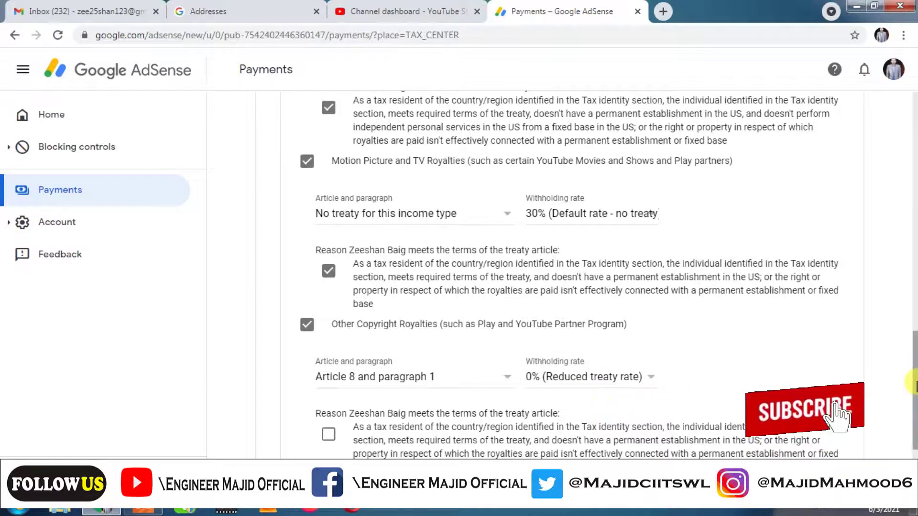
{"action": "scroll", "coordinate": [916, 385], "scroll_direction": "down", "scroll_amount": 3}
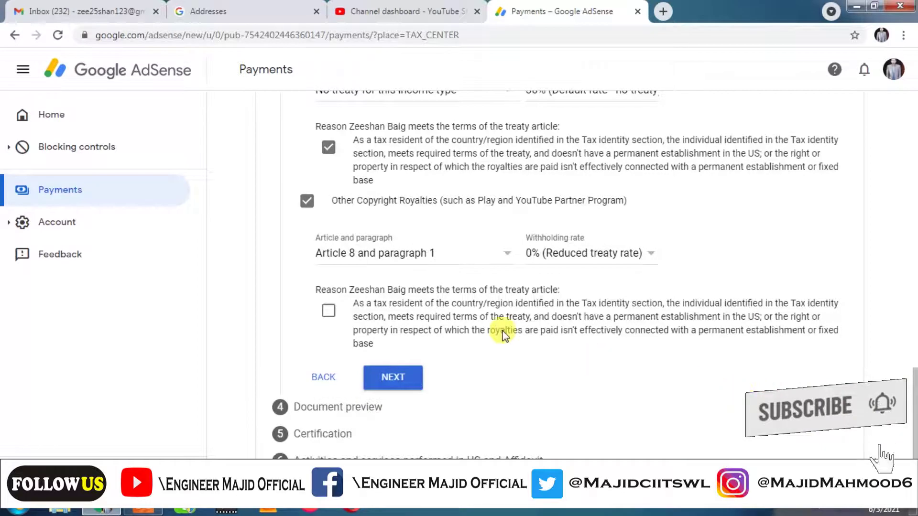
{"action": "left_click", "coordinate": [328, 312]}
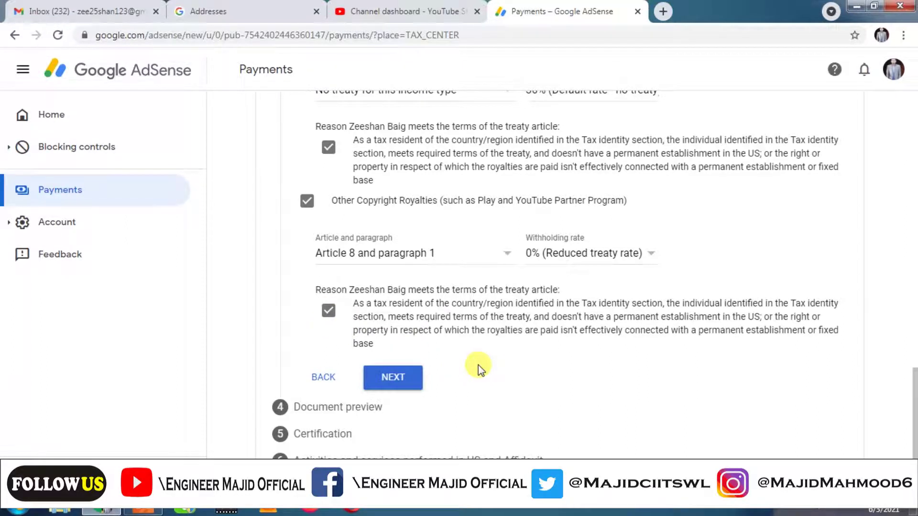
Step: Finish the tax treaty section and confirm that the generated W-8BEN documents have been reviewed, continuing to the certification
{"action": "left_click", "coordinate": [410, 379]}
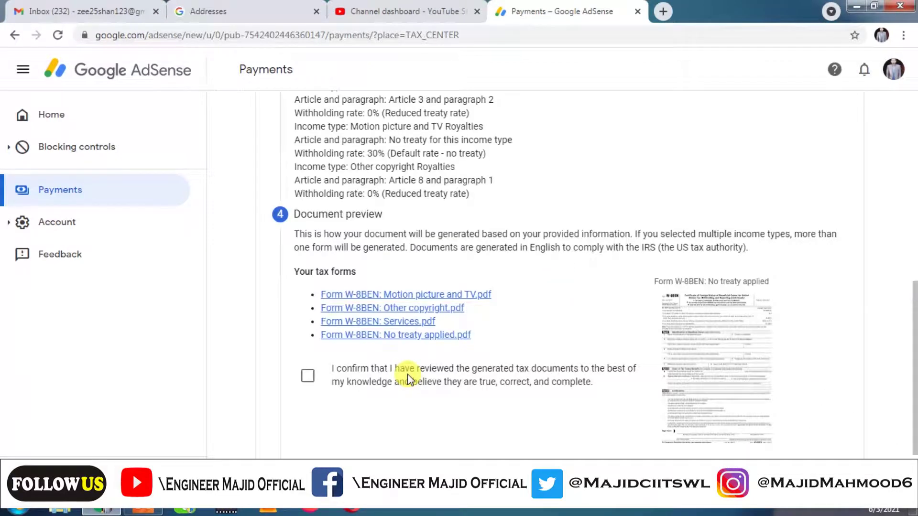
{"action": "left_click", "coordinate": [307, 377]}
{"action": "left_click", "coordinate": [384, 454]}
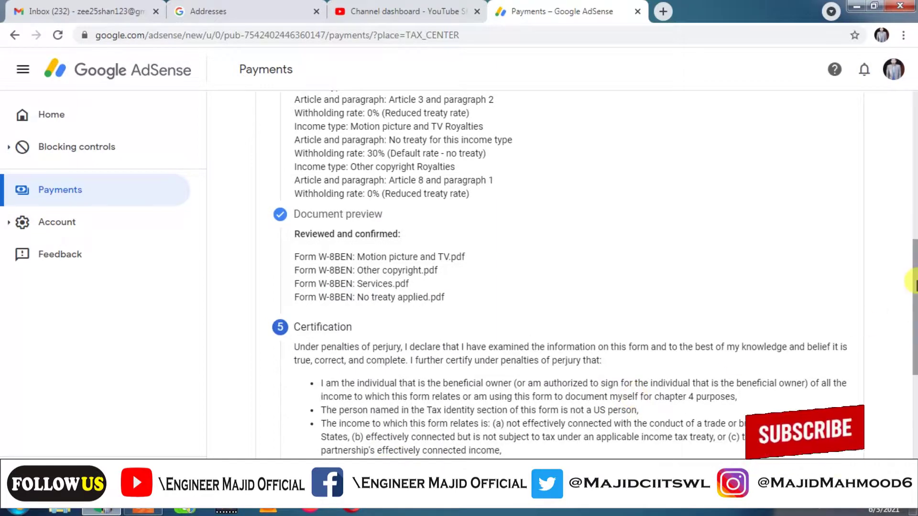
Step: Sign the certification with the full legal name, declare completing the form on one's own behalf, and continue
{"action": "left_click_drag", "start_coordinate": [913, 278], "coordinate": [914, 416]}
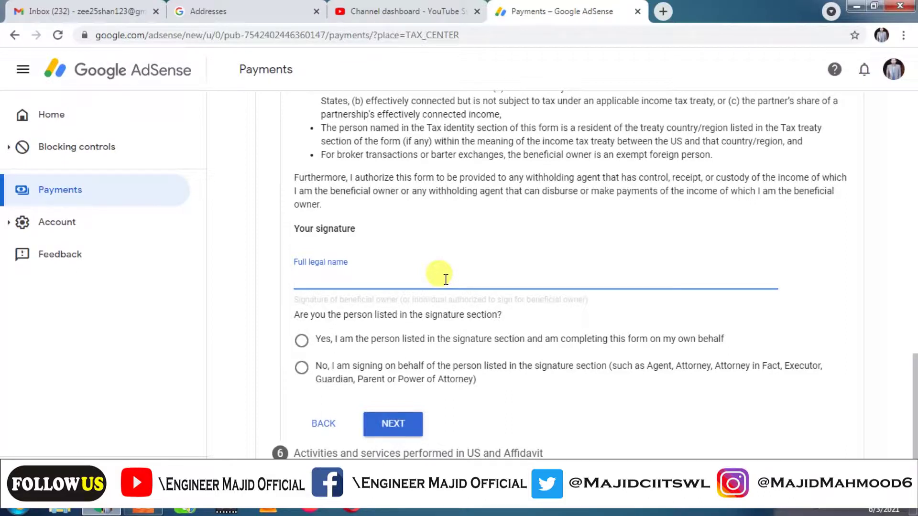
{"action": "type", "text": "Zeeshan Baig"}
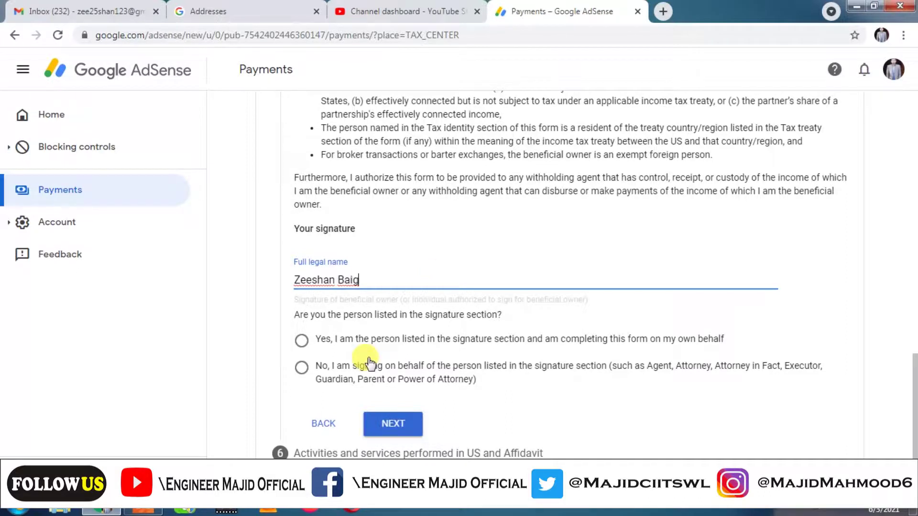
{"action": "left_click", "coordinate": [302, 342]}
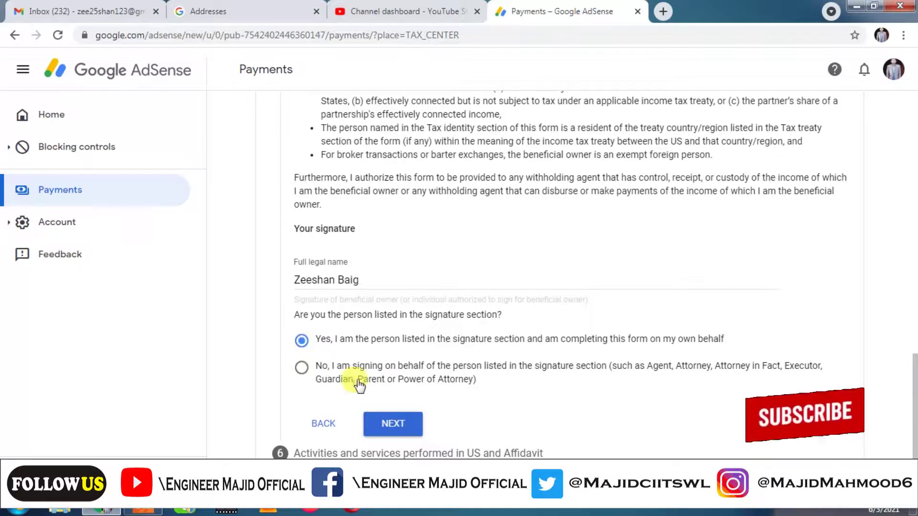
{"action": "left_click", "coordinate": [382, 422]}
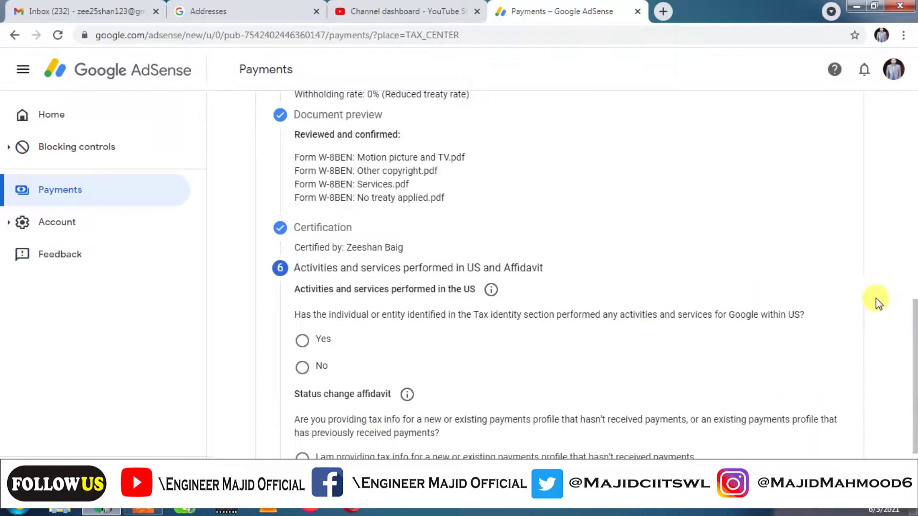
Step: Certify that no services are performed in the US, state that the payments profile hasn't received payments, and submit the tax form
{"action": "left_click_drag", "start_coordinate": [915, 335], "coordinate": [914, 359]}
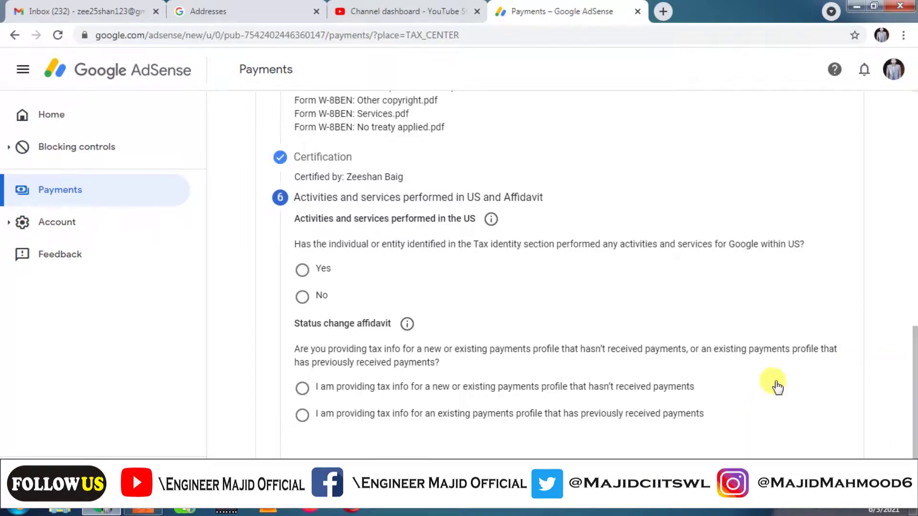
{"action": "left_click", "coordinate": [302, 298]}
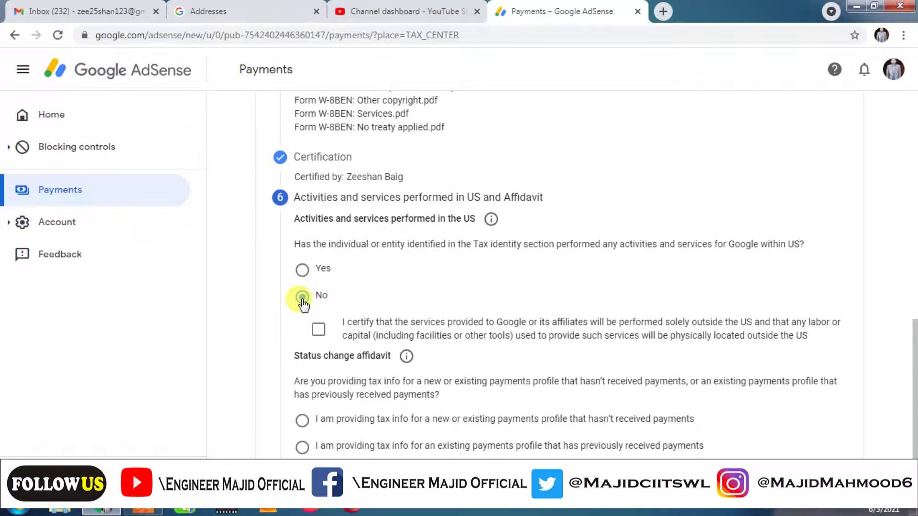
{"action": "left_click", "coordinate": [318, 331]}
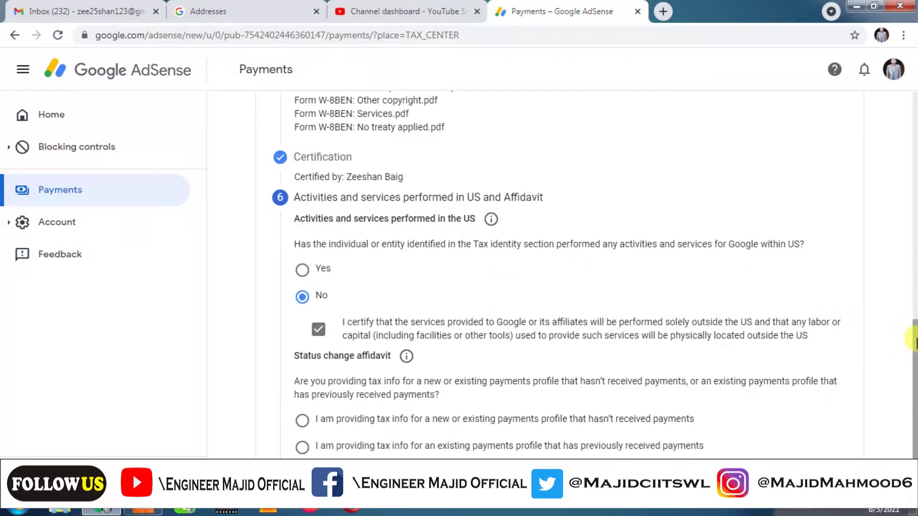
{"action": "scroll", "coordinate": [916, 343], "scroll_direction": "down", "scroll_amount": 1}
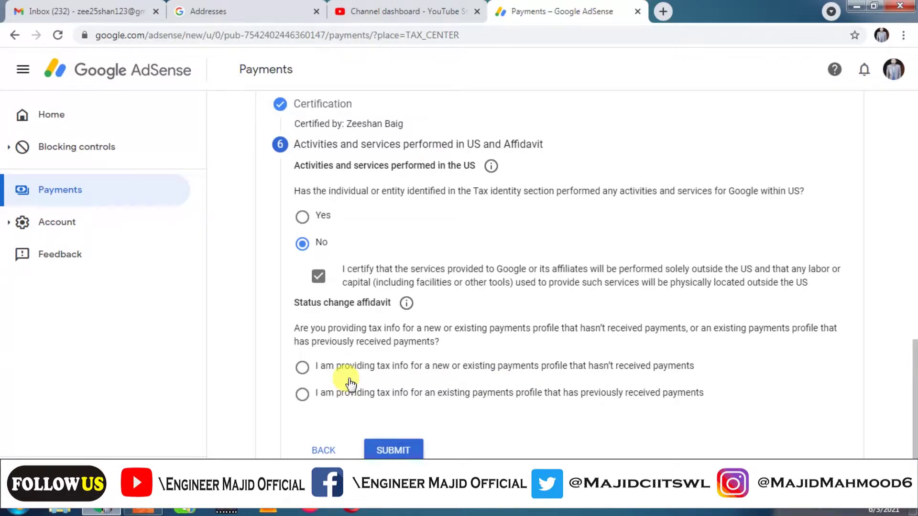
{"action": "left_click", "coordinate": [302, 366]}
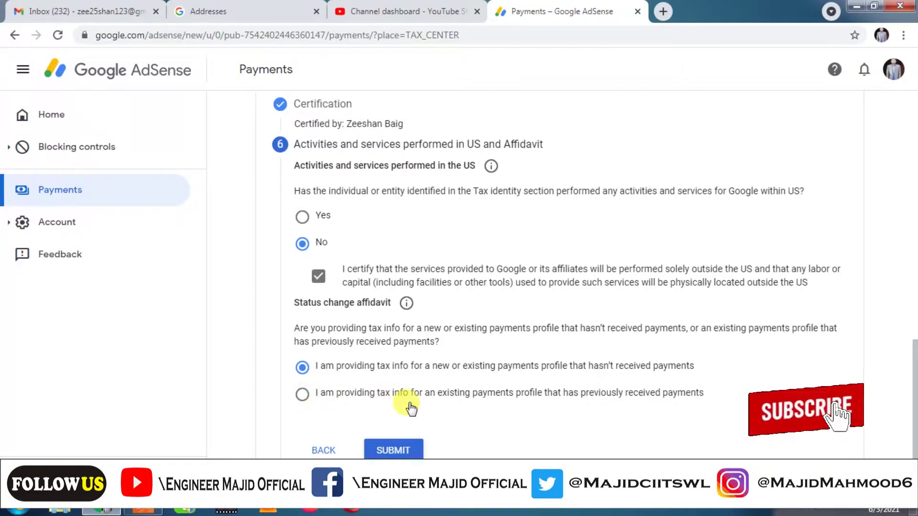
{"action": "left_click", "coordinate": [395, 451]}
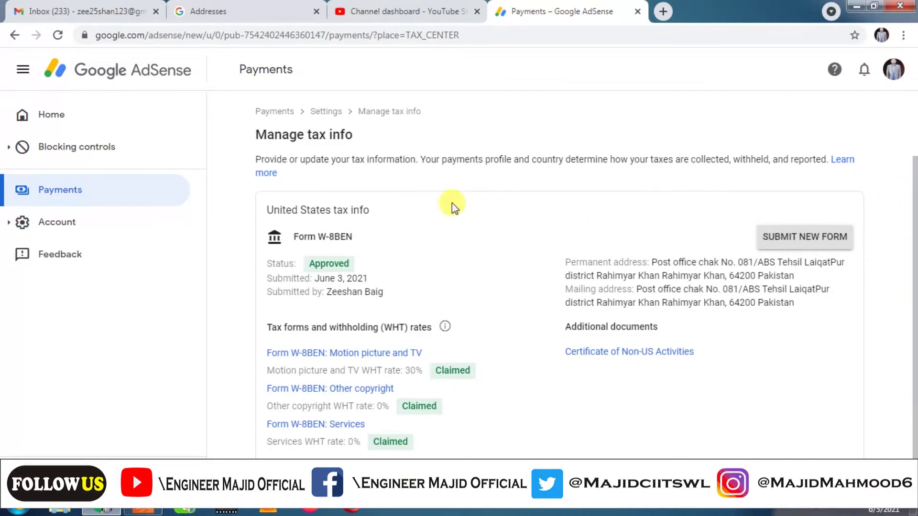
Step: Switch to the Gmail inbox and open the Google Payments message about the tax information
{"action": "left_click", "coordinate": [87, 7]}
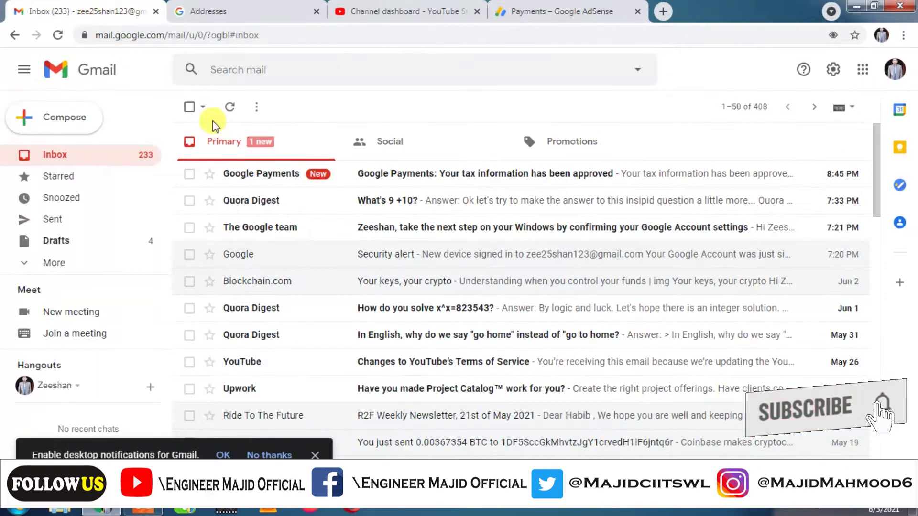
{"action": "left_click", "coordinate": [256, 175]}
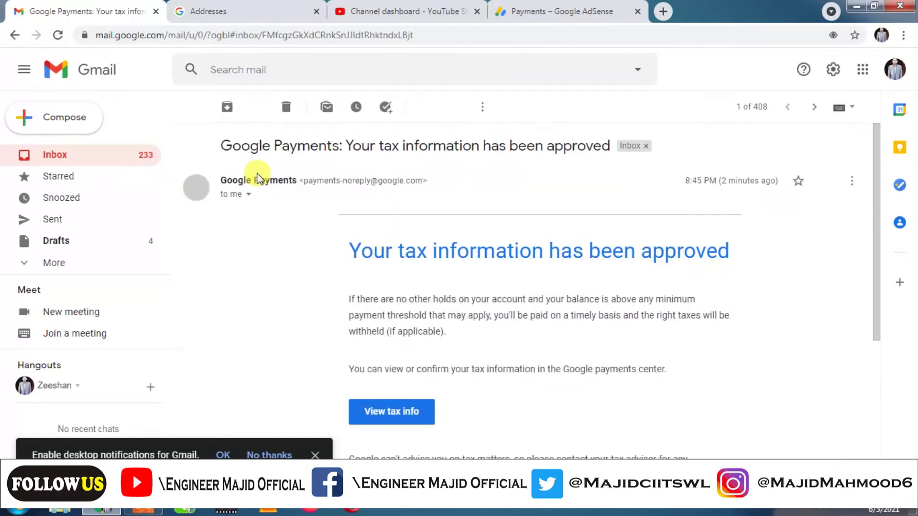